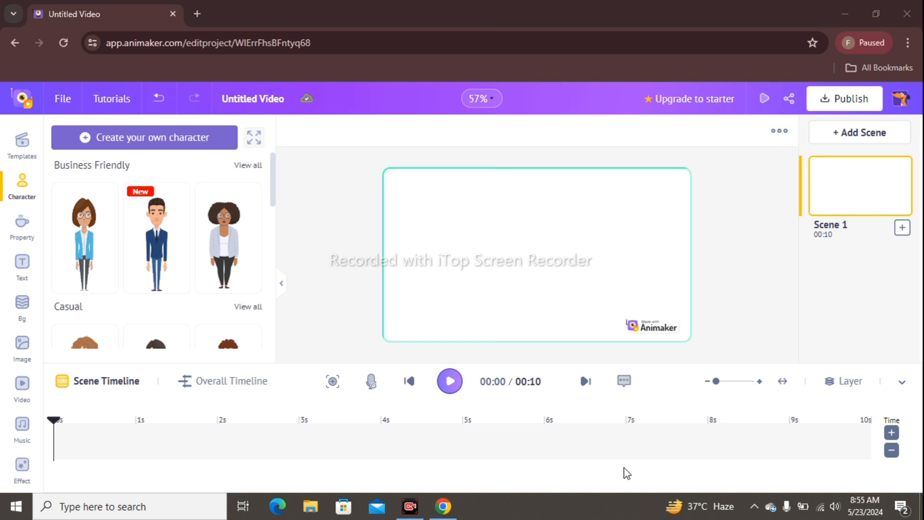
Step: Open the upgrade offer from the scene's Animaker watermark, view the Starter and Pro plans, and close it
{"action": "left_click", "coordinate": [654, 329]}
{"action": "left_click", "coordinate": [653, 329]}
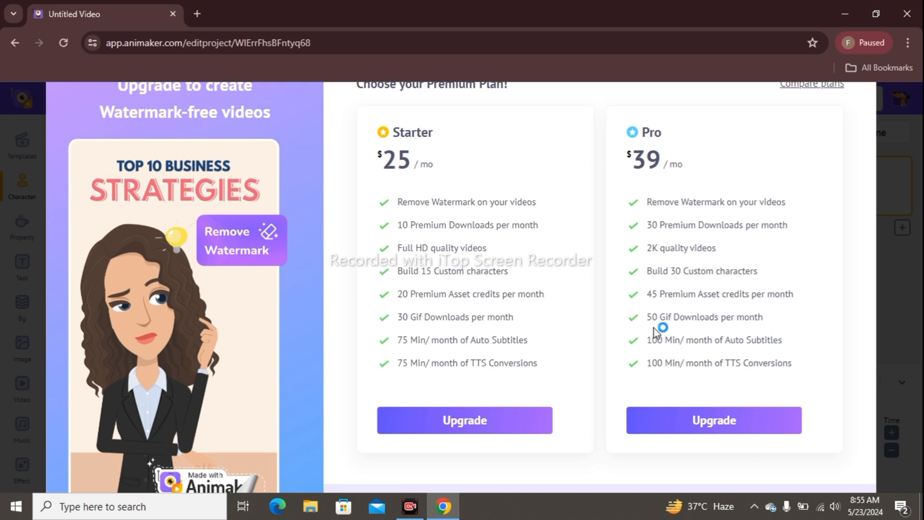
{"action": "left_click", "coordinate": [915, 132]}
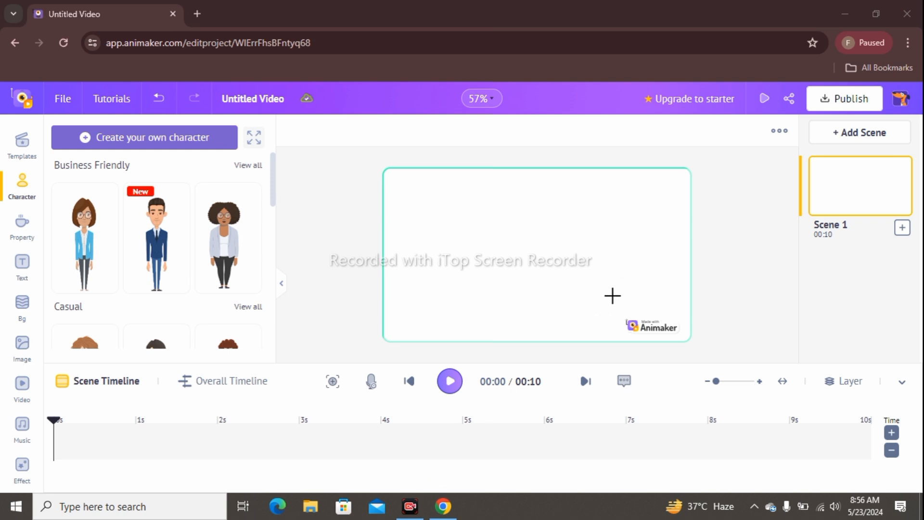
{"action": "mouse_move", "coordinate": [611, 295]}
{"action": "left_mouse_down"}
{"action": "mouse_move", "coordinate": [659, 336]}
{"action": "mouse_move", "coordinate": [686, 345]}
{"action": "left_mouse_up"}
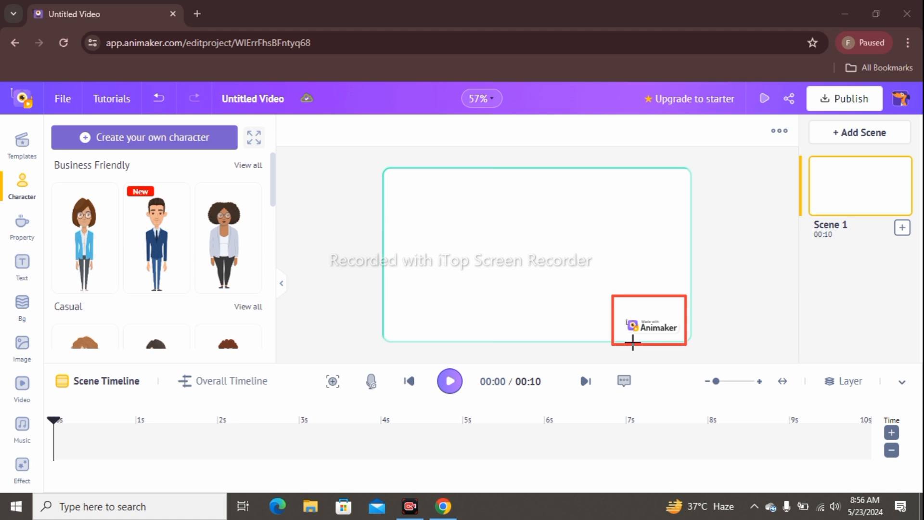
{"action": "left_click", "coordinate": [675, 473]}
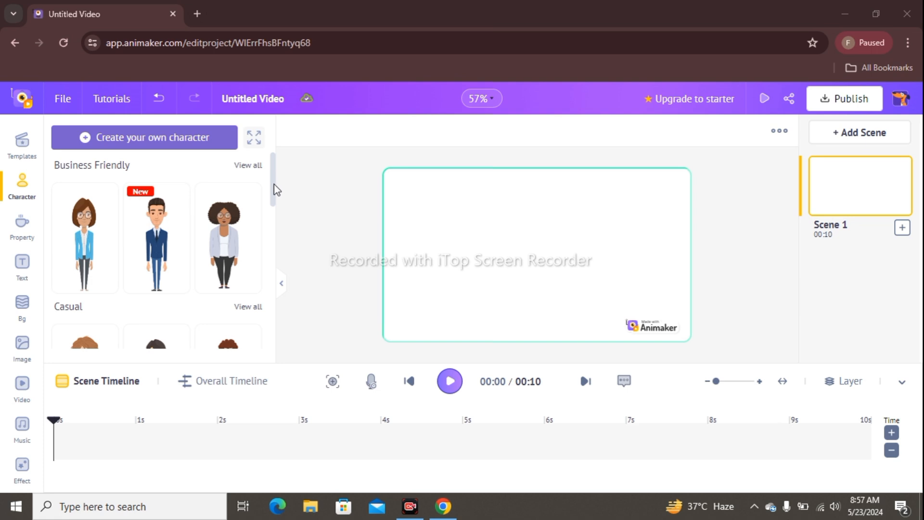
Step: Browse the character library and add the dark-haired woman in the teal shirt from the Casual group to the scene
{"action": "mouse_move", "coordinate": [274, 185]}
{"action": "left_mouse_down"}
{"action": "mouse_move", "coordinate": [275, 230]}
{"action": "mouse_move", "coordinate": [271, 180]}
{"action": "left_mouse_up"}
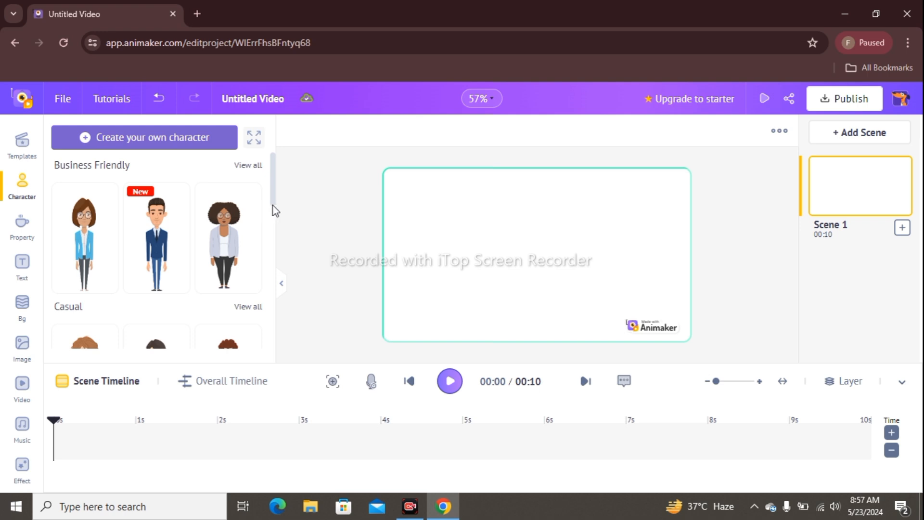
{"action": "left_click_drag", "start_coordinate": [273, 206], "coordinate": [275, 238]}
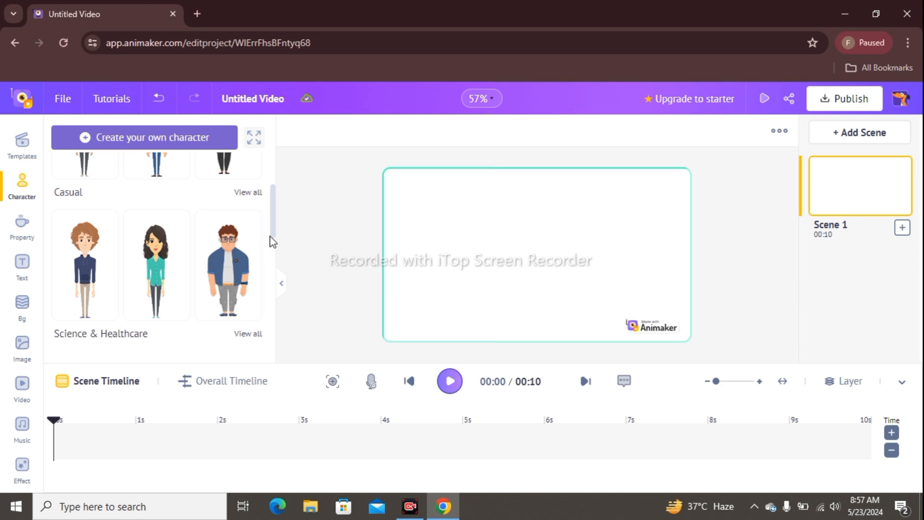
{"action": "mouse_move", "coordinate": [273, 234]}
{"action": "left_mouse_down"}
{"action": "mouse_move", "coordinate": [273, 287]}
{"action": "mouse_move", "coordinate": [254, 136]}
{"action": "left_mouse_up"}
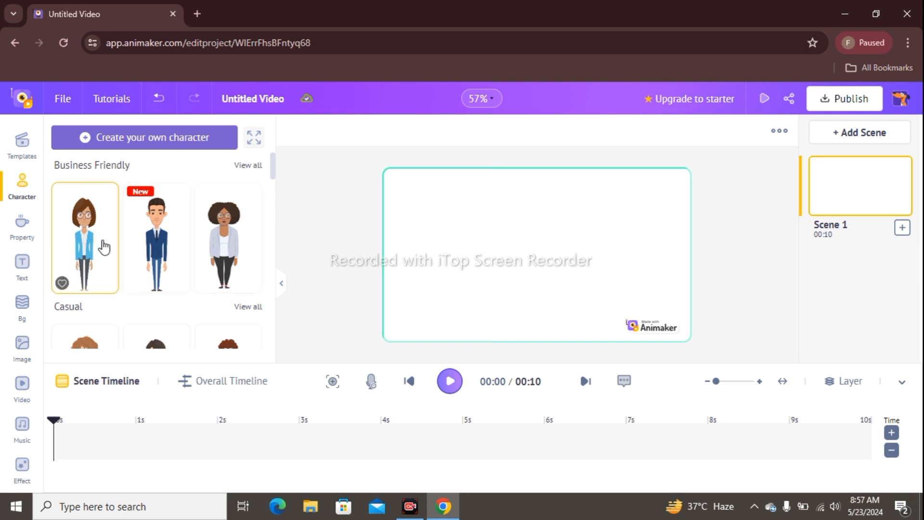
{"action": "scroll", "coordinate": [274, 174], "scroll_direction": "down", "scroll_amount": 2}
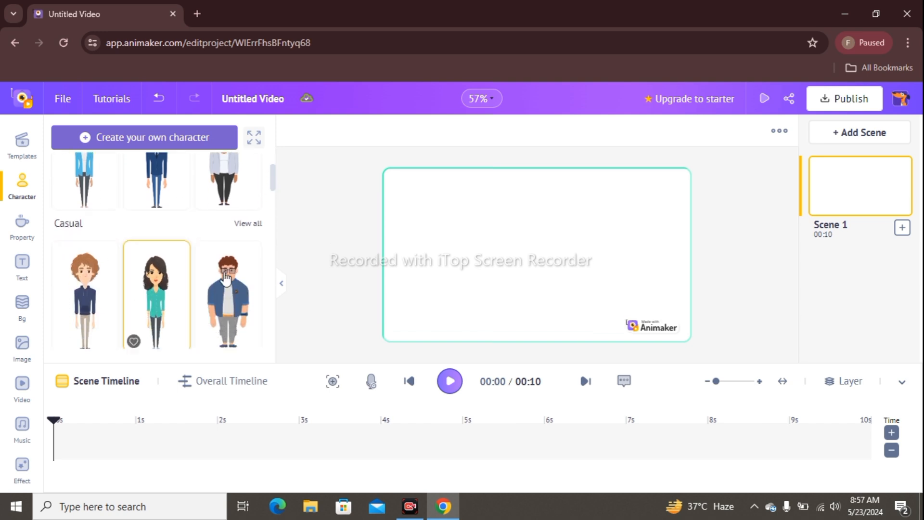
{"action": "scroll", "coordinate": [273, 197], "scroll_direction": "down", "scroll_amount": 4}
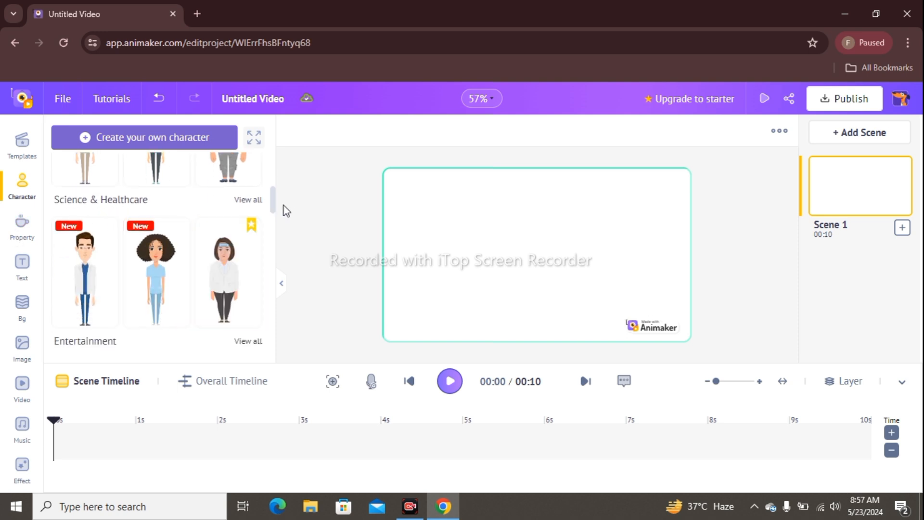
{"action": "mouse_move", "coordinate": [277, 205]}
{"action": "left_mouse_down"}
{"action": "mouse_move", "coordinate": [274, 253]}
{"action": "mouse_move", "coordinate": [266, 152]}
{"action": "mouse_move", "coordinate": [272, 188]}
{"action": "left_mouse_up"}
{"action": "left_click", "coordinate": [166, 218]}
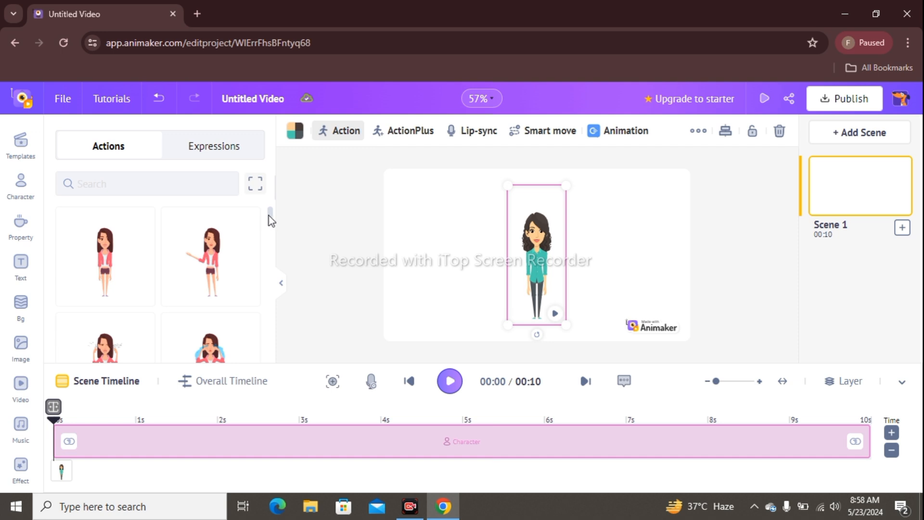
Step: Look through the character's available actions, the character library and the prebuilt templates
{"action": "left_click", "coordinate": [112, 182]}
{"action": "left_click_drag", "start_coordinate": [272, 216], "coordinate": [272, 303]}
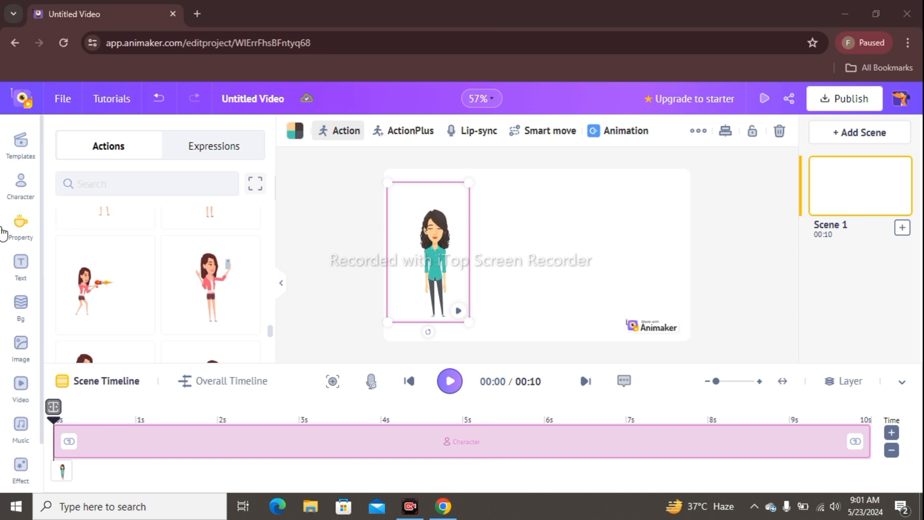
{"action": "left_click", "coordinate": [19, 191]}
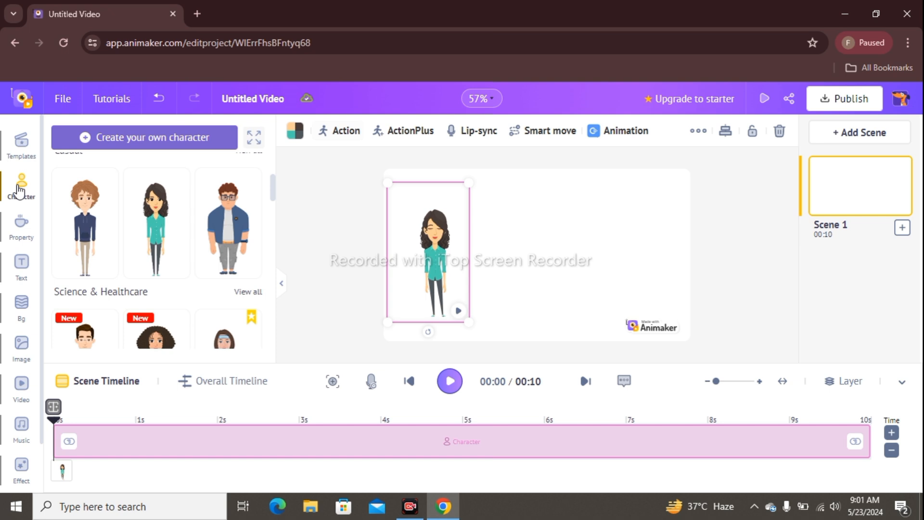
{"action": "left_click", "coordinate": [20, 147]}
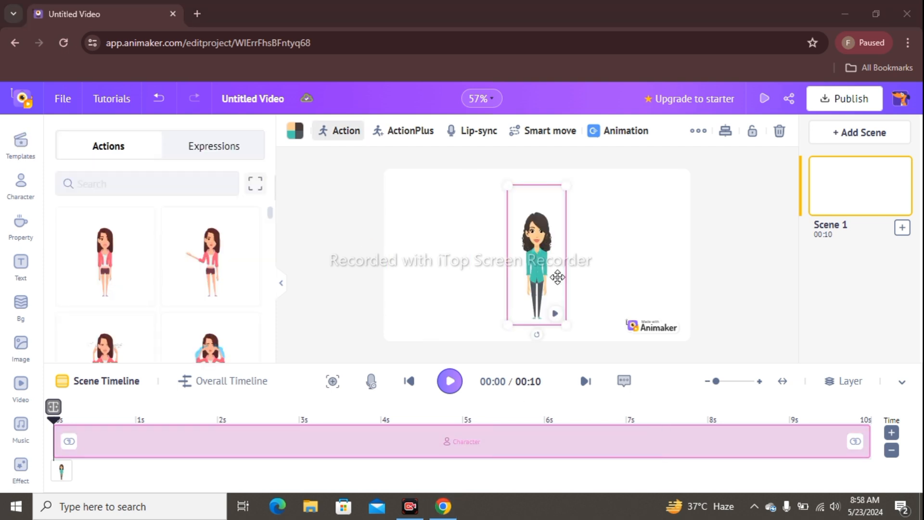
Step: Move the woman to the left side of the scene and apply the standing action with one arm held out sideways
{"action": "left_click_drag", "start_coordinate": [557, 277], "coordinate": [446, 273]}
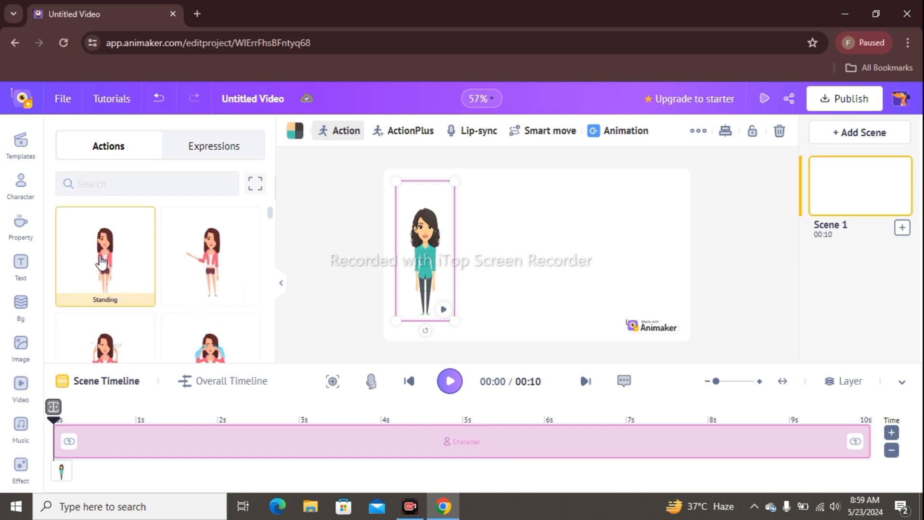
{"action": "left_click", "coordinate": [214, 261]}
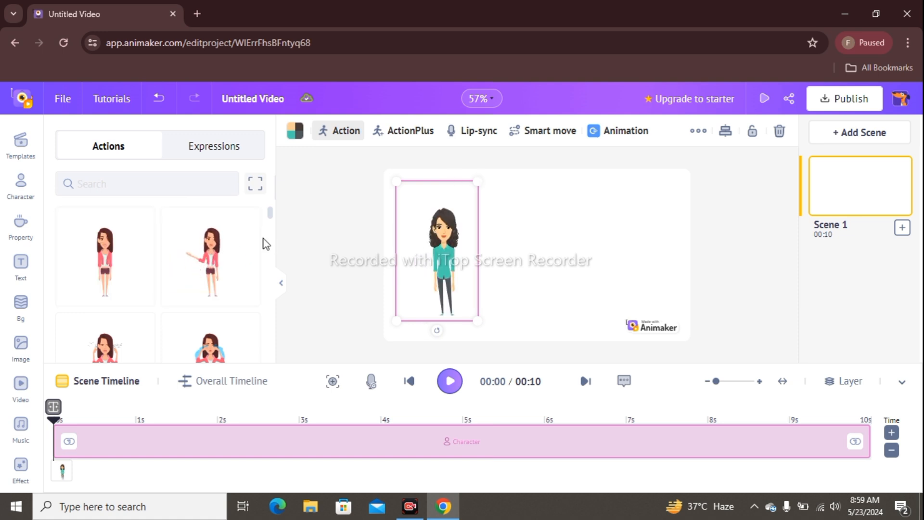
Step: Try the Standing And Crying action on the woman, then reapply the action with one arm held out sideways
{"action": "left_click_drag", "start_coordinate": [272, 216], "coordinate": [272, 220]}
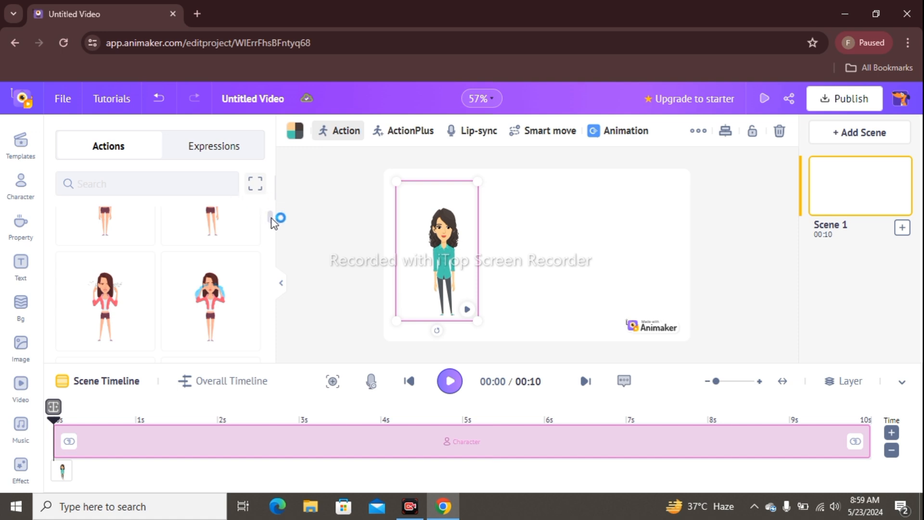
{"action": "left_click_drag", "start_coordinate": [272, 218], "coordinate": [271, 225]}
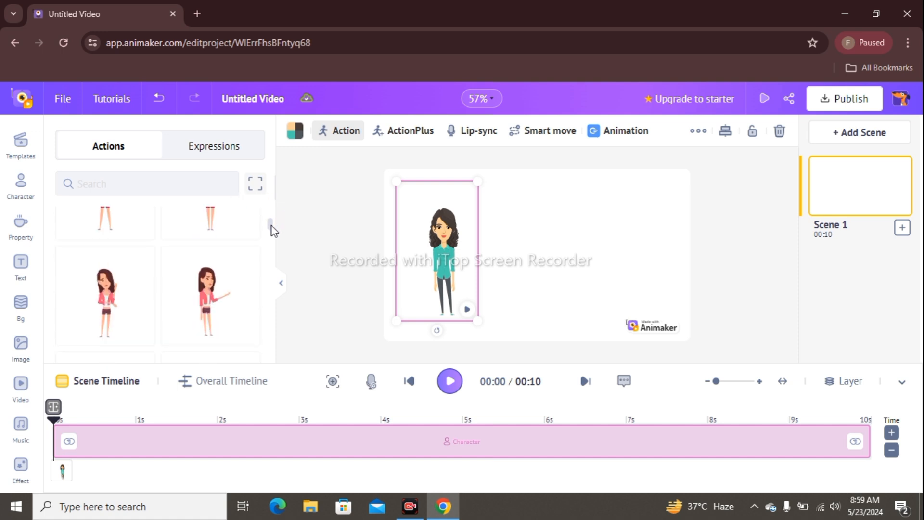
{"action": "left_click", "coordinate": [226, 227]}
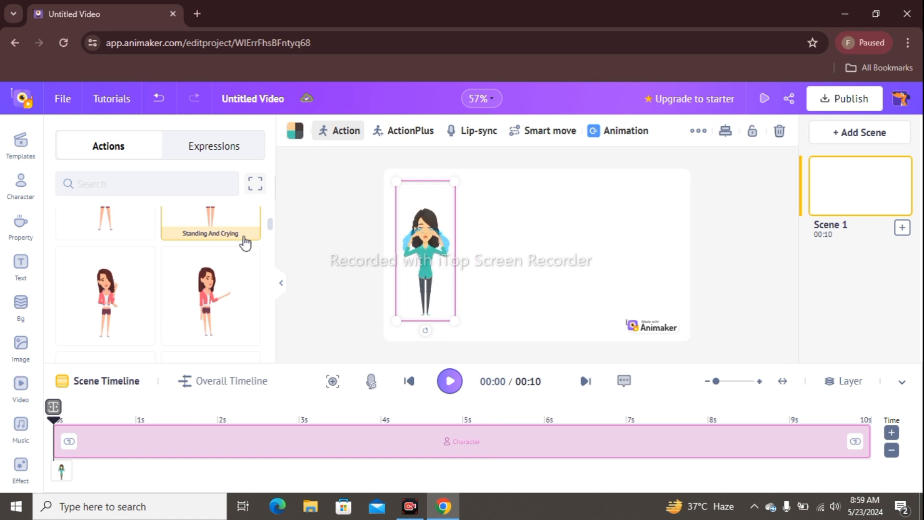
{"action": "scroll", "coordinate": [270, 228], "scroll_direction": "up", "scroll_amount": 1}
{"action": "scroll", "coordinate": [270, 212], "scroll_direction": "up", "scroll_amount": 2}
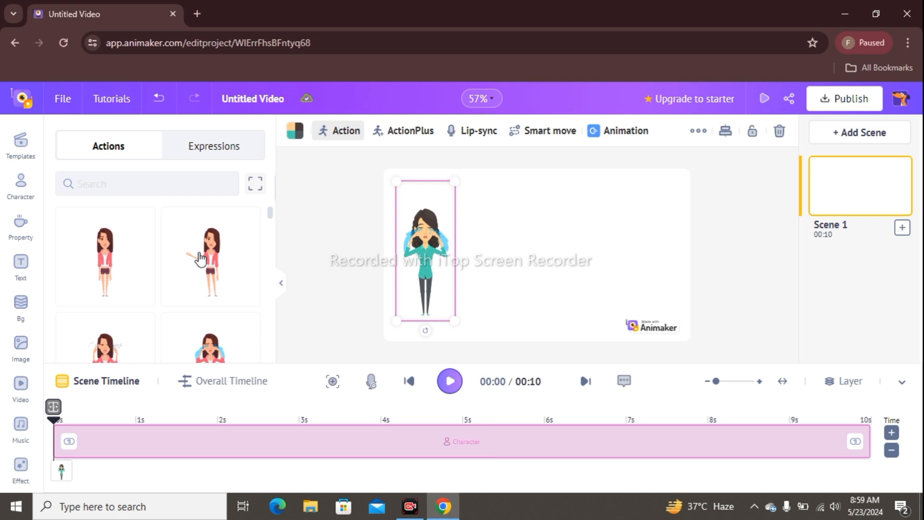
{"action": "left_click", "coordinate": [186, 303]}
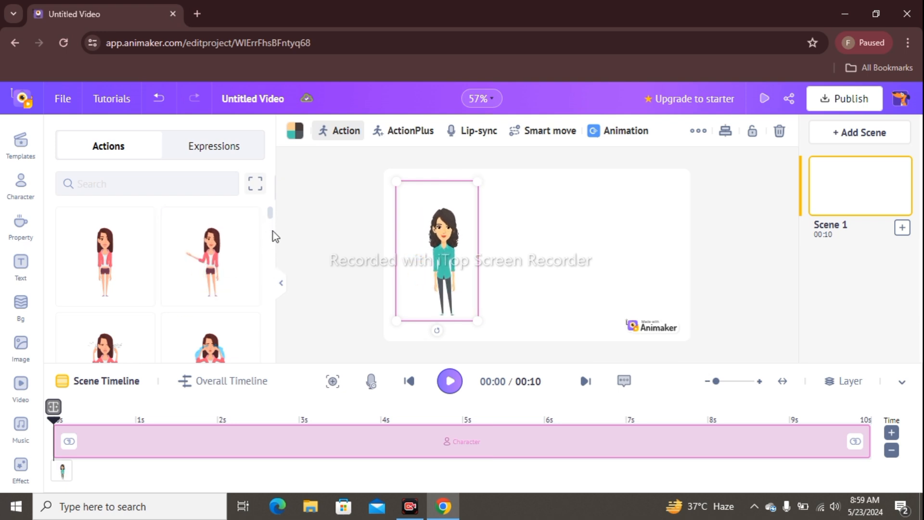
Step: Browse the actions and try the sad, smiling and angry expressions on the woman
{"action": "left_click_drag", "start_coordinate": [273, 222], "coordinate": [273, 335]}
{"action": "left_click", "coordinate": [200, 144]}
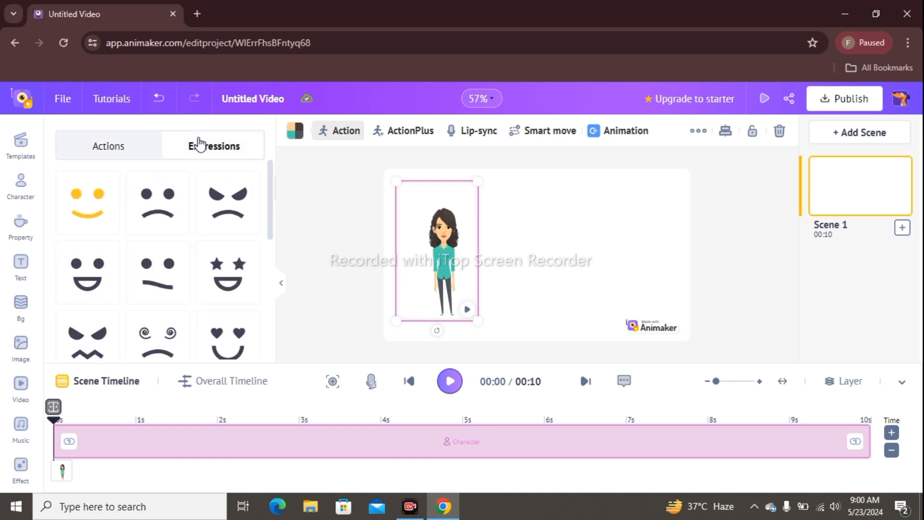
{"action": "left_click", "coordinate": [171, 210]}
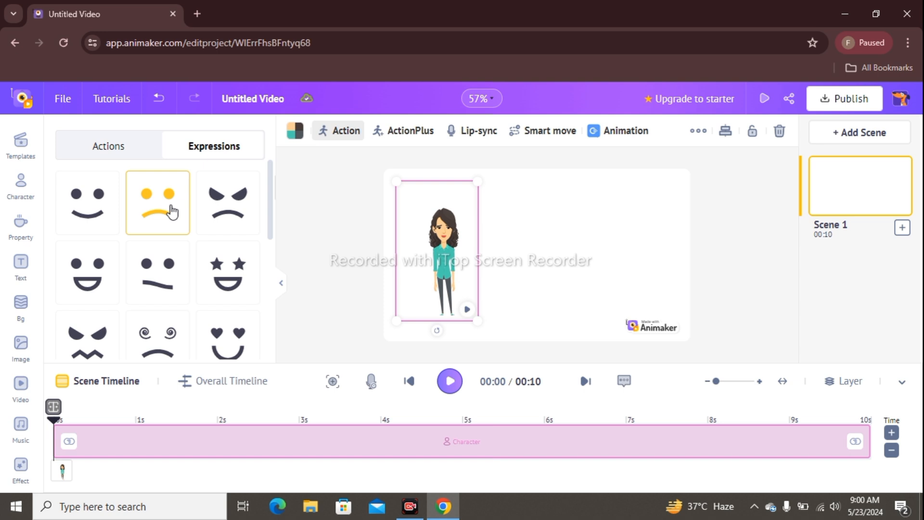
{"action": "left_click", "coordinate": [107, 212]}
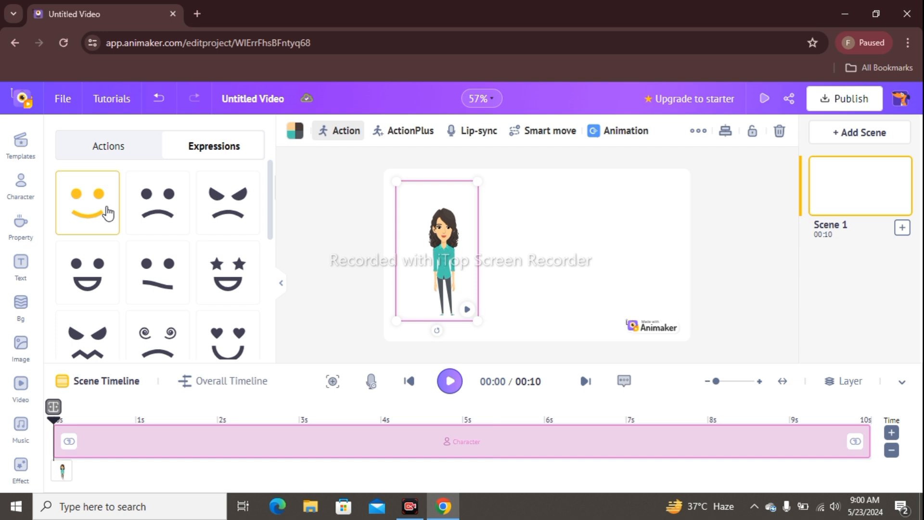
{"action": "left_click", "coordinate": [143, 217]}
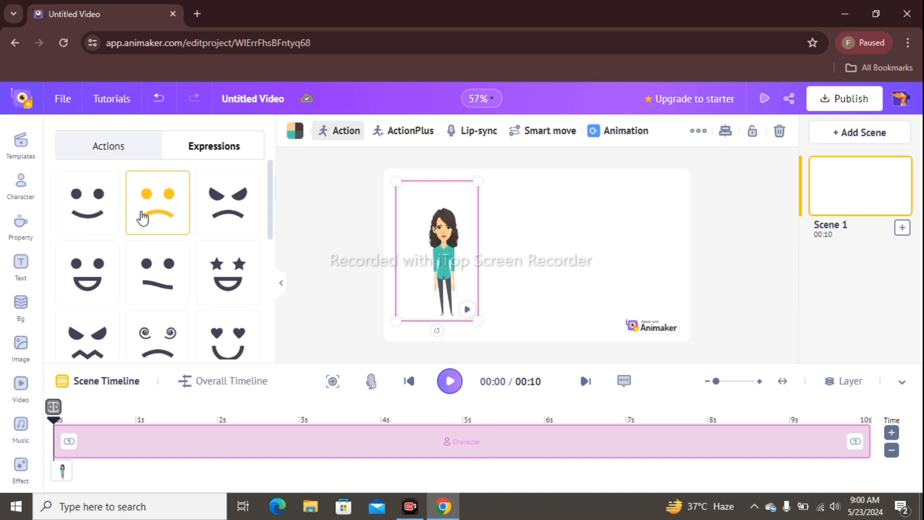
{"action": "left_click", "coordinate": [243, 213]}
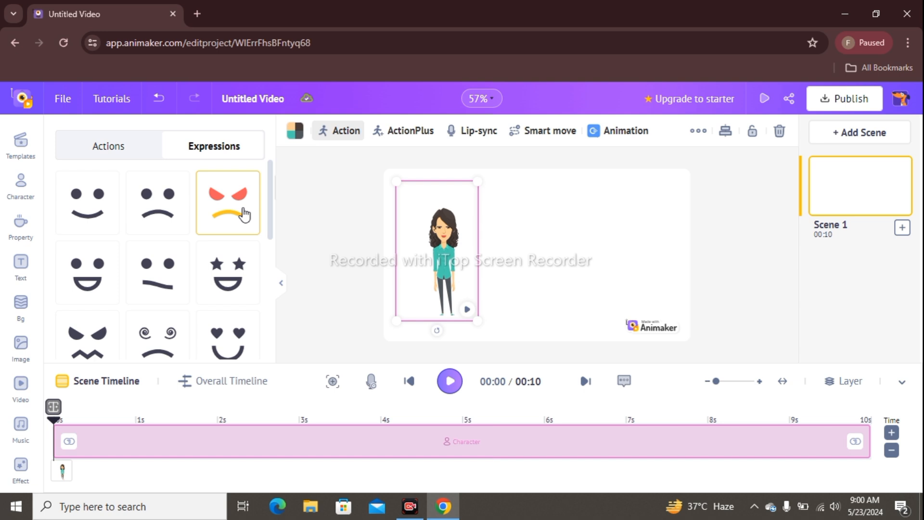
Step: Give the woman the sleeping expression and shift her slightly further left in the scene
{"action": "left_click_drag", "start_coordinate": [269, 215], "coordinate": [275, 281]}
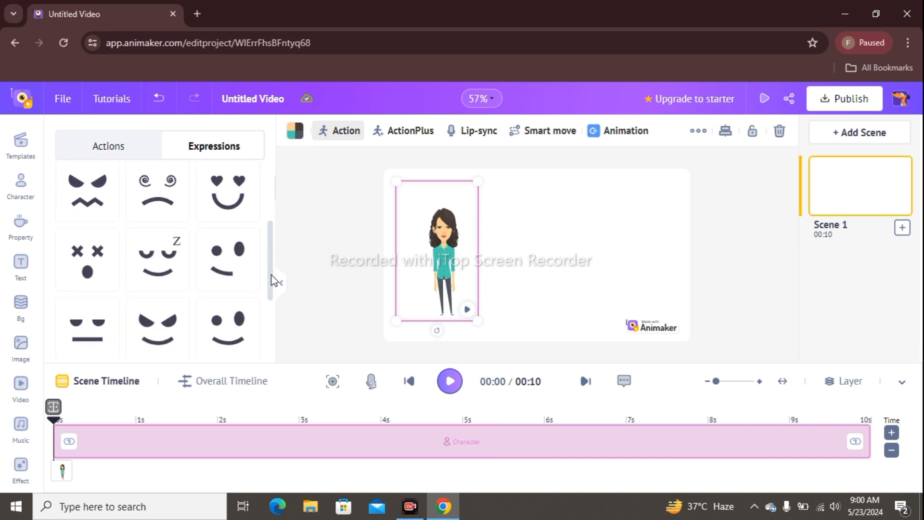
{"action": "left_click", "coordinate": [231, 189]}
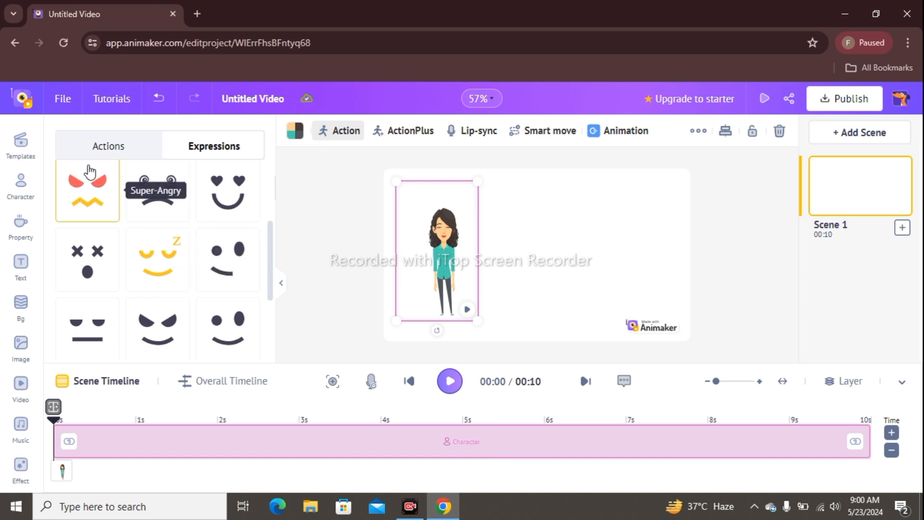
{"action": "left_click", "coordinate": [102, 157]}
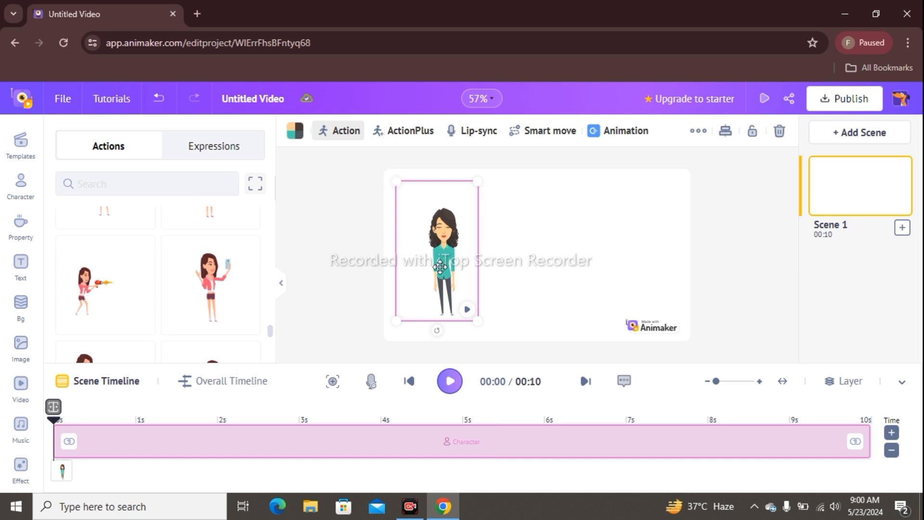
{"action": "left_click_drag", "start_coordinate": [433, 266], "coordinate": [425, 267]}
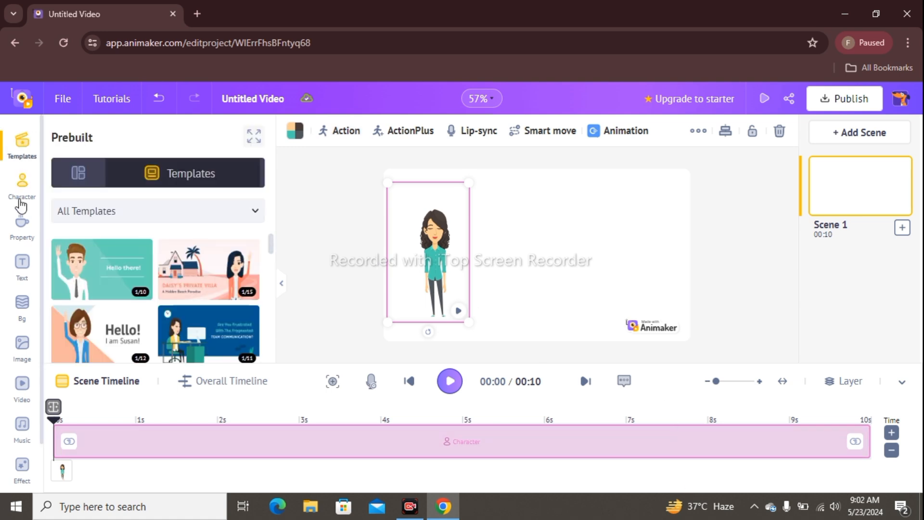
Step: Browse the property library and add the red-roofed pagoda building to the scene beside the woman
{"action": "left_click", "coordinate": [20, 206]}
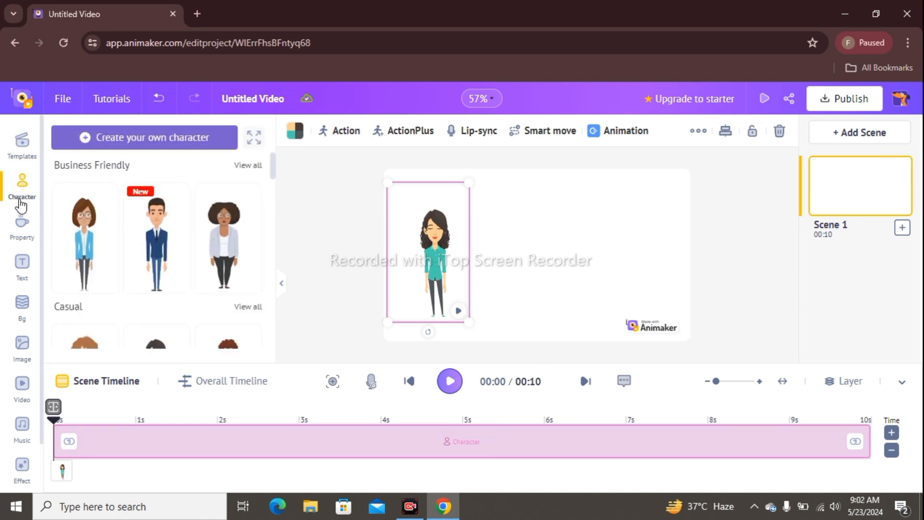
{"action": "left_click", "coordinate": [21, 232]}
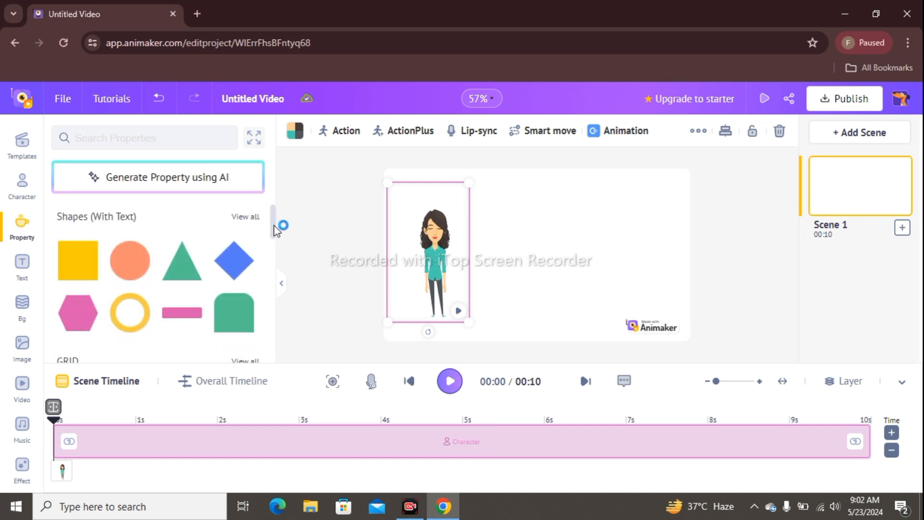
{"action": "left_click_drag", "start_coordinate": [274, 227], "coordinate": [273, 292]}
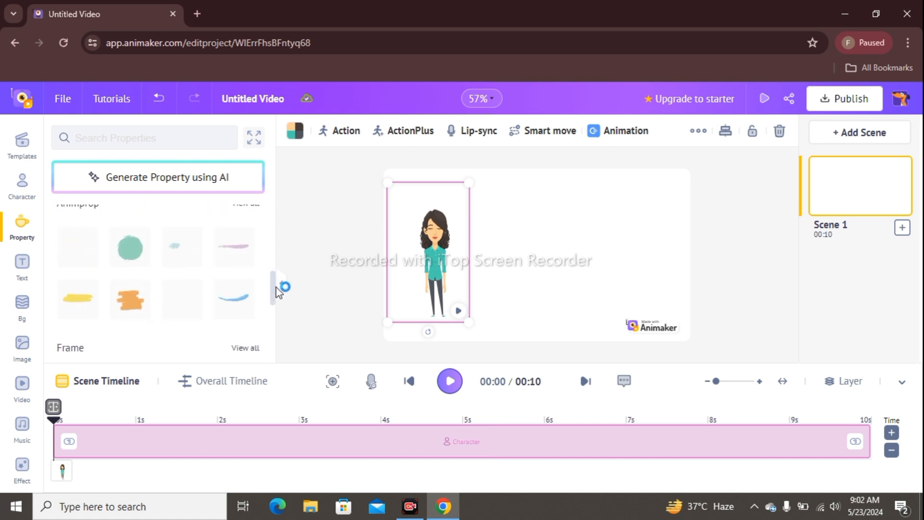
{"action": "left_click_drag", "start_coordinate": [274, 291], "coordinate": [266, 317]}
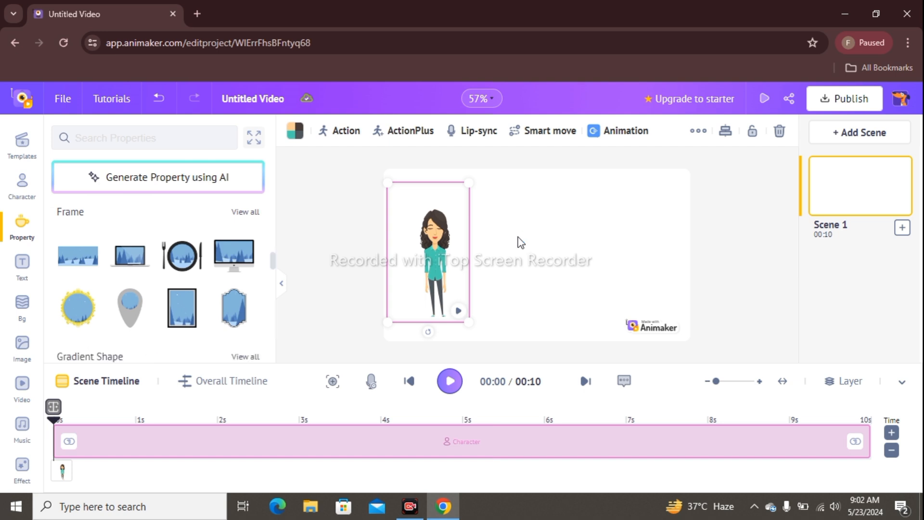
{"action": "left_click_drag", "start_coordinate": [273, 261], "coordinate": [273, 305]}
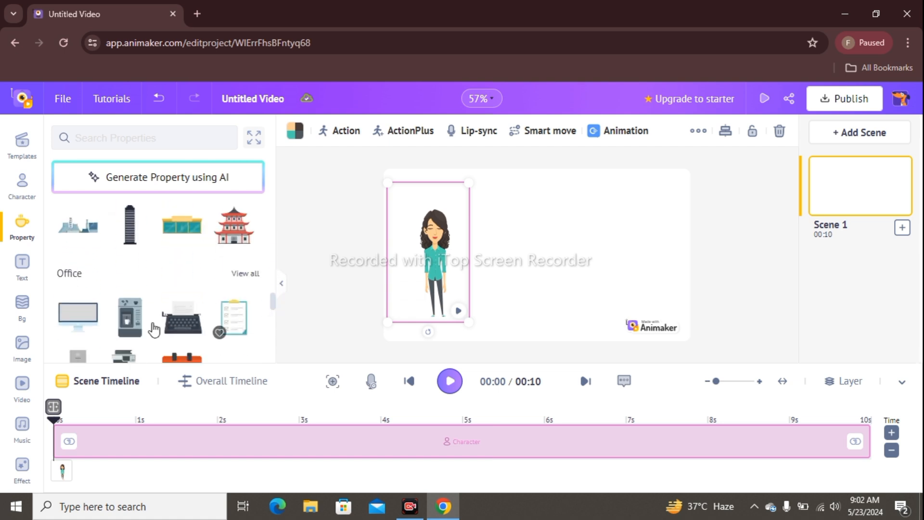
{"action": "left_click", "coordinate": [232, 238]}
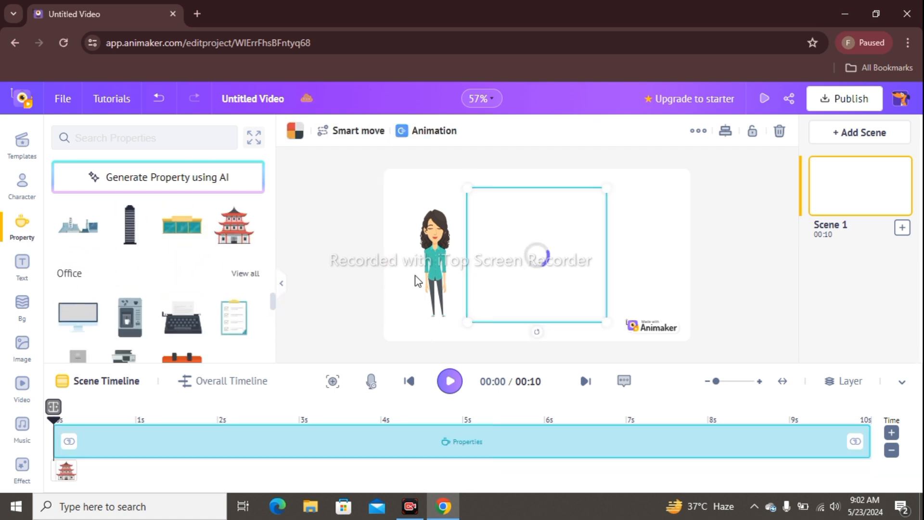
Step: Move the pagoda to the upper right of the scene and shrink it to fit beside the woman
{"action": "left_click_drag", "start_coordinate": [556, 277], "coordinate": [615, 234]}
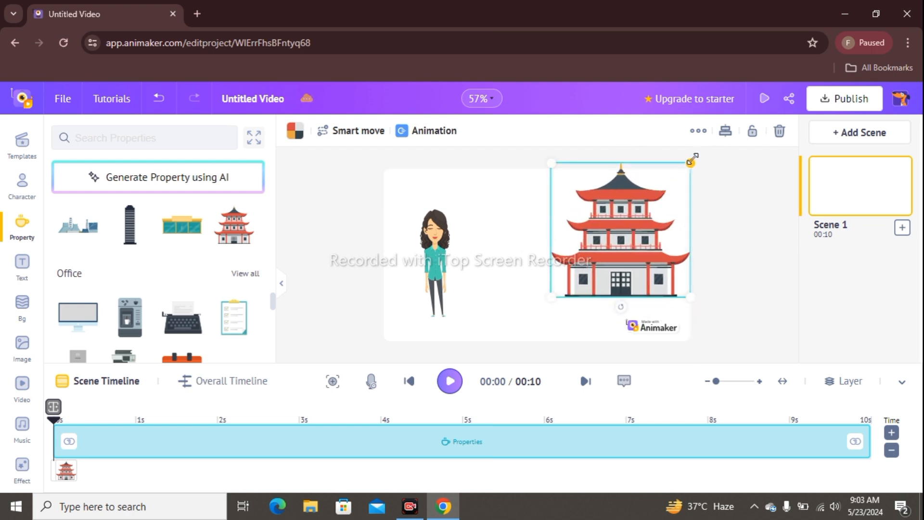
{"action": "left_click_drag", "start_coordinate": [690, 163], "coordinate": [668, 182]}
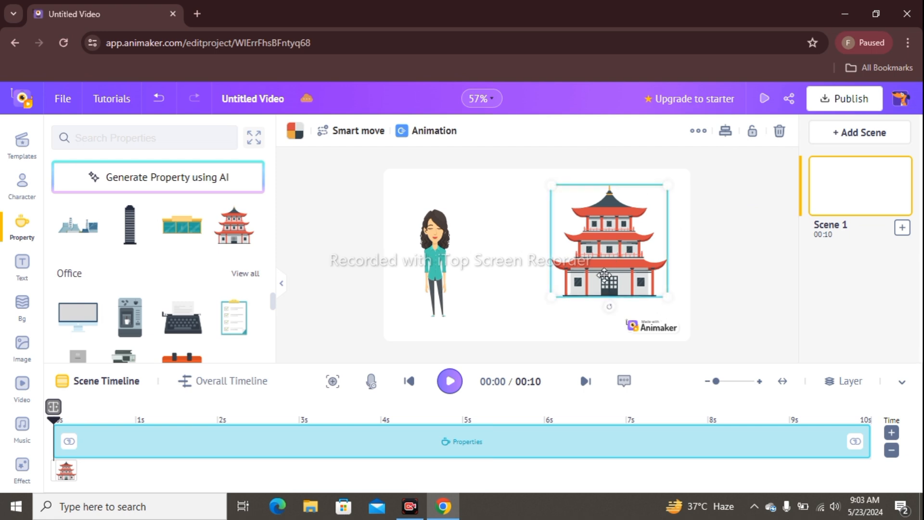
{"action": "left_click_drag", "start_coordinate": [606, 275], "coordinate": [616, 267]}
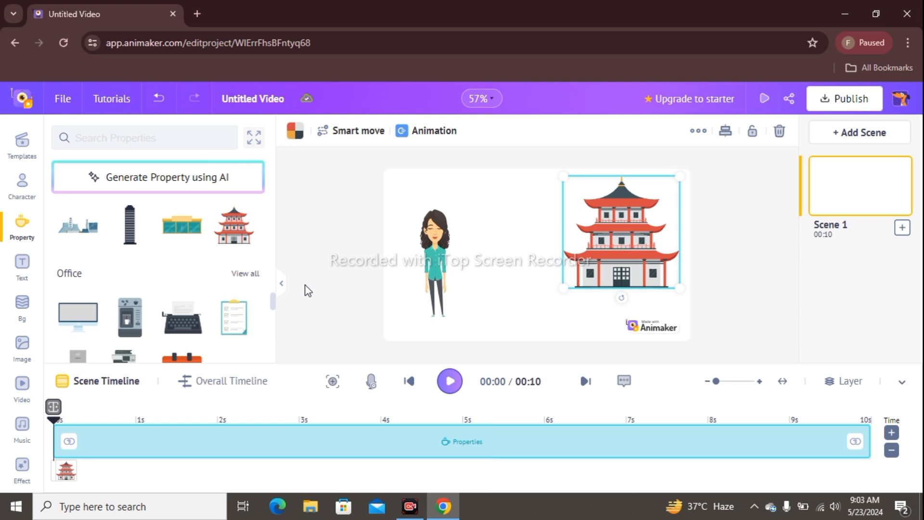
Step: Examine the furniture properties and the text, background and image libraries, including the section for uploaded images
{"action": "left_click_drag", "start_coordinate": [271, 306], "coordinate": [276, 342]}
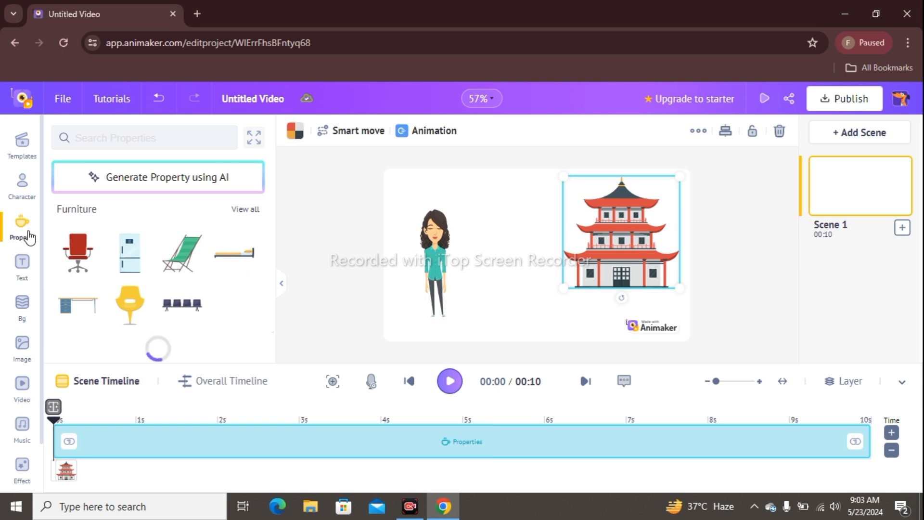
{"action": "left_click", "coordinate": [24, 264]}
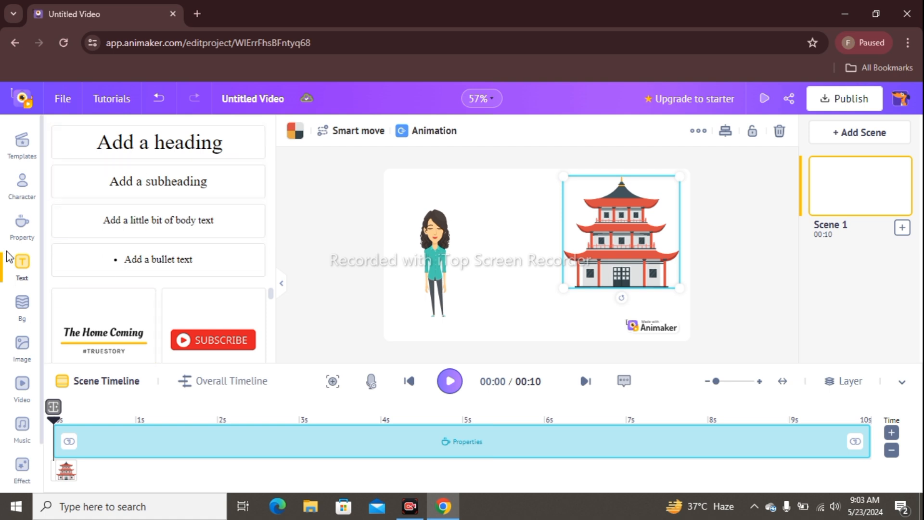
{"action": "left_click", "coordinate": [19, 323]}
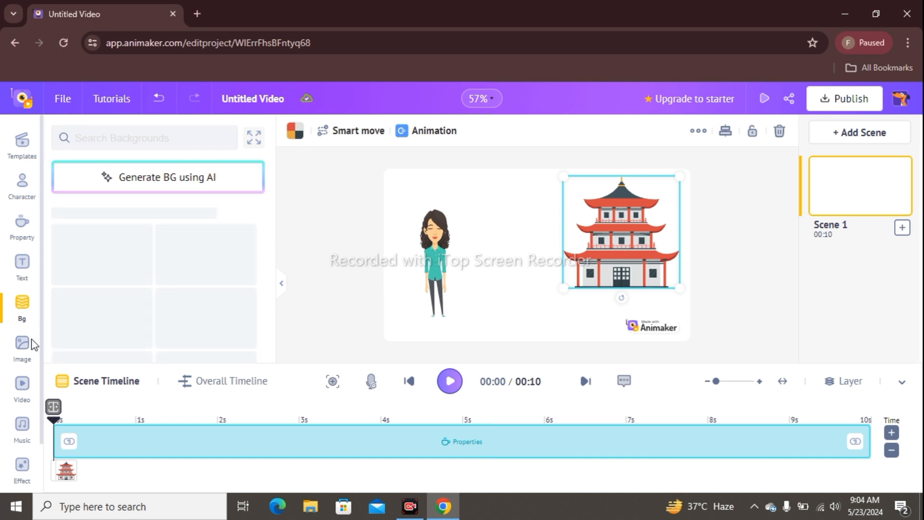
{"action": "left_click", "coordinate": [28, 364]}
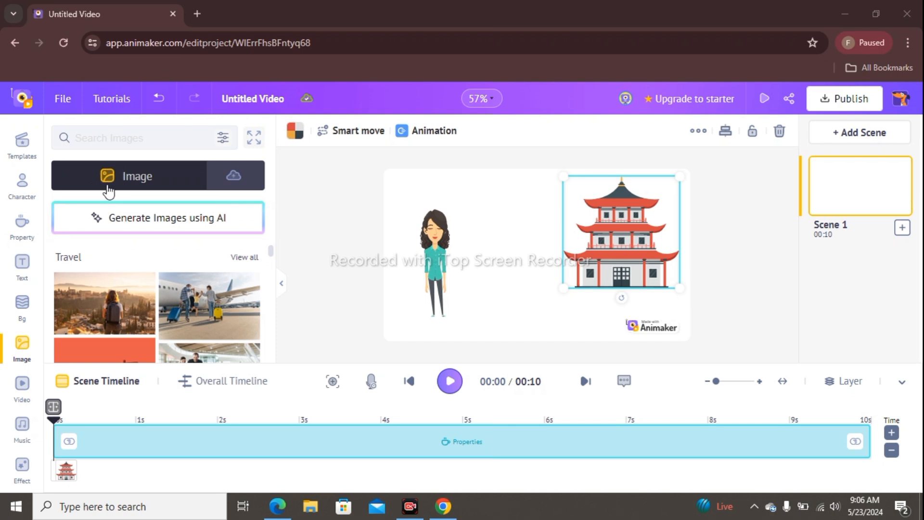
{"action": "left_click", "coordinate": [231, 182]}
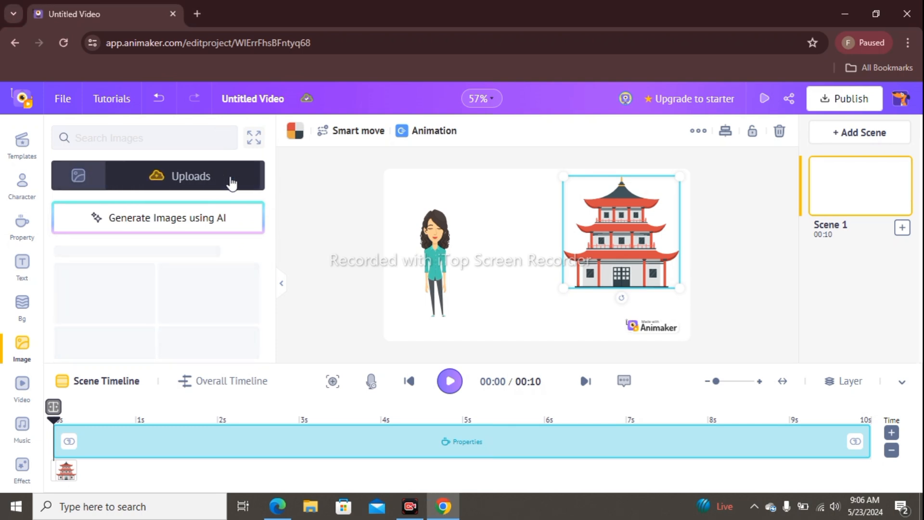
{"action": "left_click", "coordinate": [77, 174]}
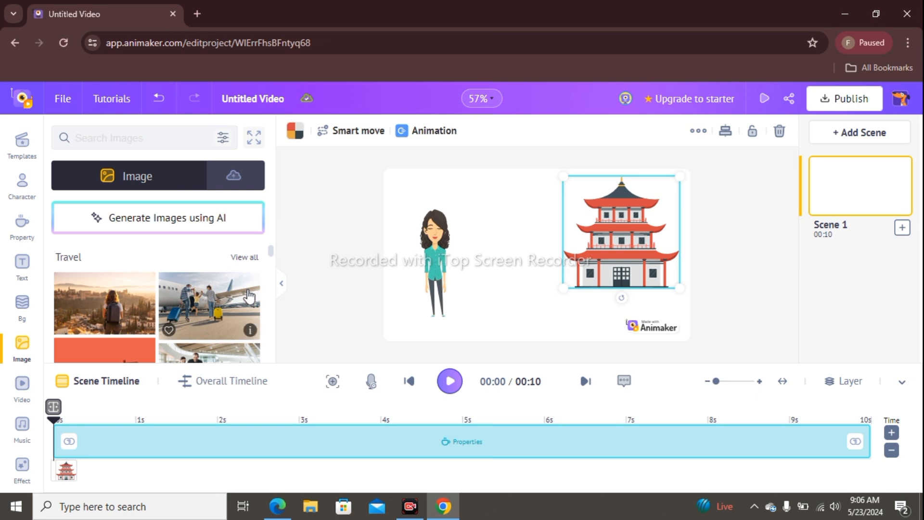
{"action": "left_click_drag", "start_coordinate": [272, 255], "coordinate": [272, 285]}
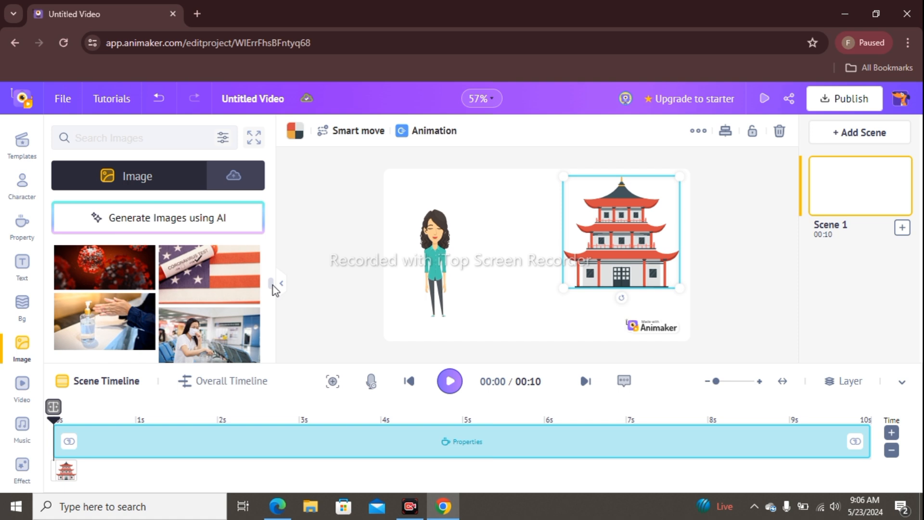
{"action": "left_click", "coordinate": [234, 176]}
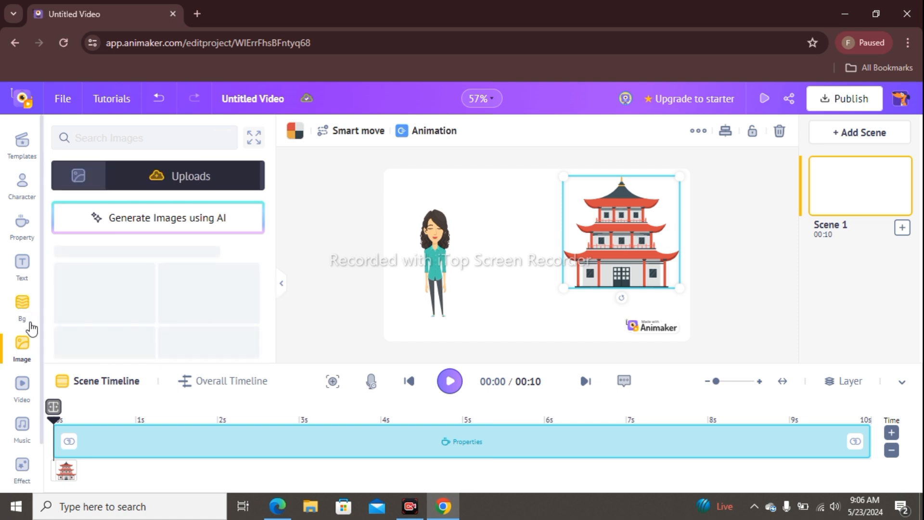
Step: Examine the video library with its section for uploaded videos, and the music library
{"action": "left_click", "coordinate": [24, 394]}
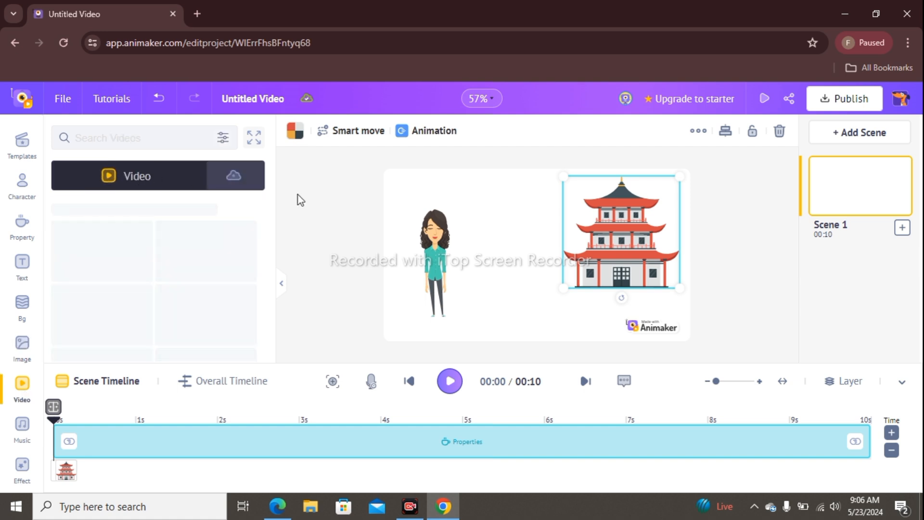
{"action": "left_click", "coordinate": [383, 234]}
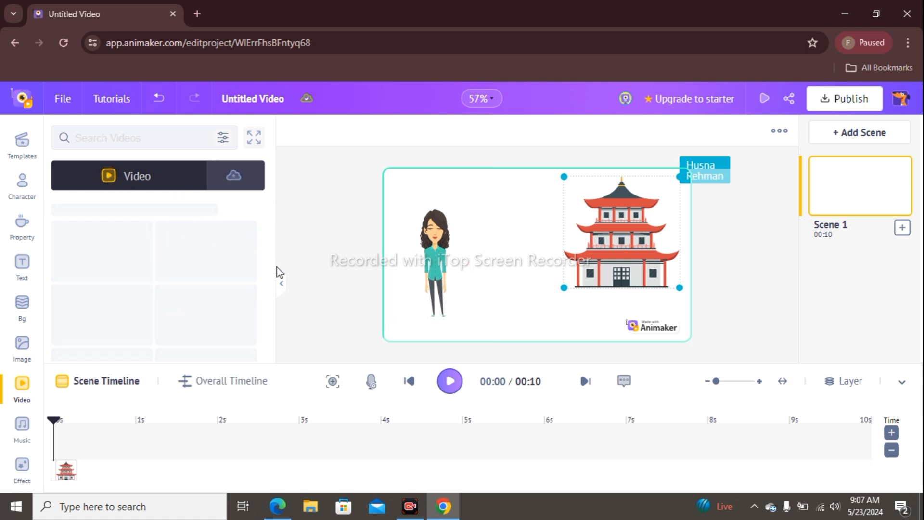
{"action": "left_click", "coordinate": [394, 233]}
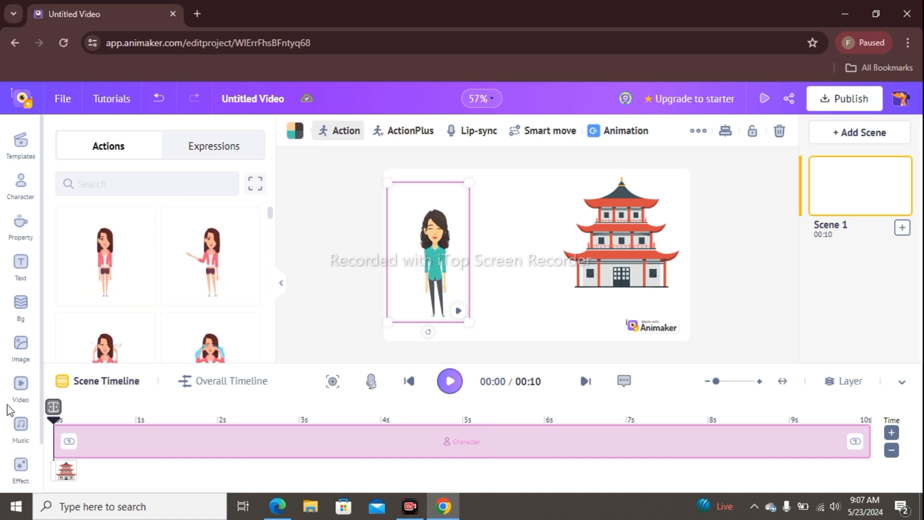
{"action": "left_click", "coordinate": [19, 385]}
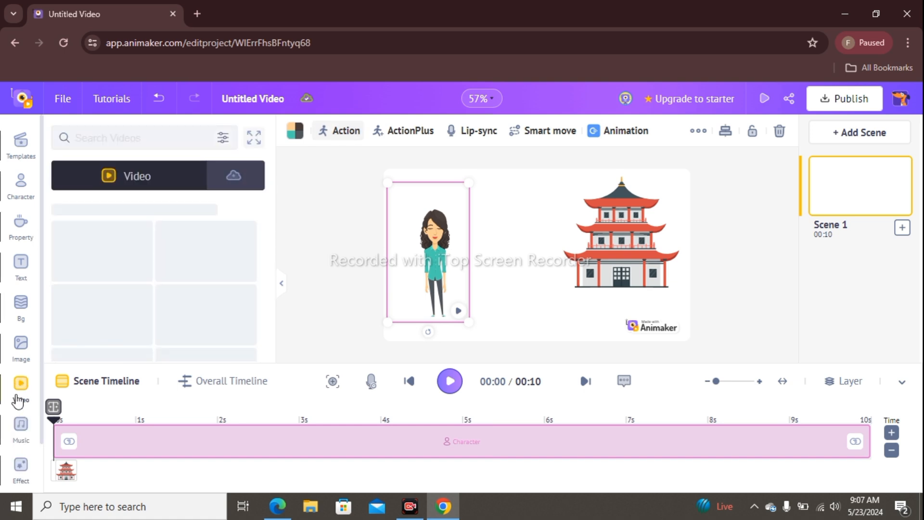
{"action": "left_click", "coordinate": [231, 183]}
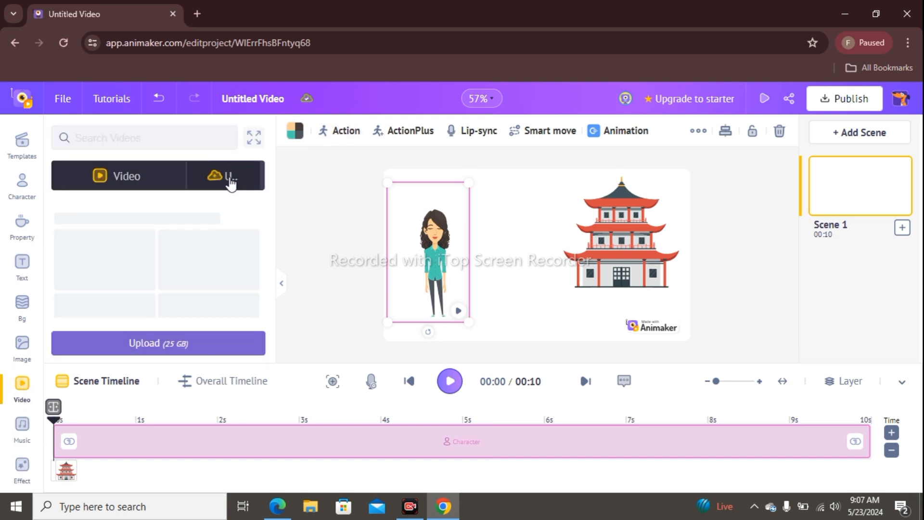
{"action": "left_click", "coordinate": [21, 427]}
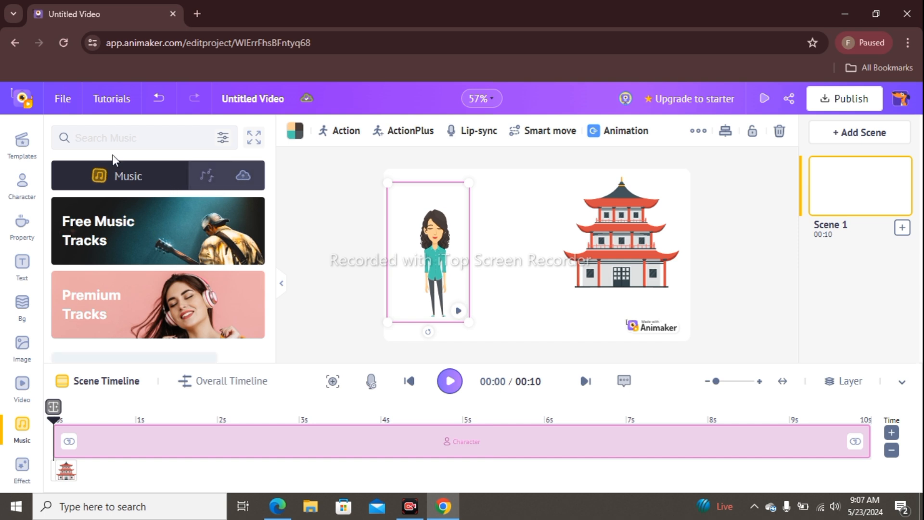
{"action": "left_click", "coordinate": [107, 142]}
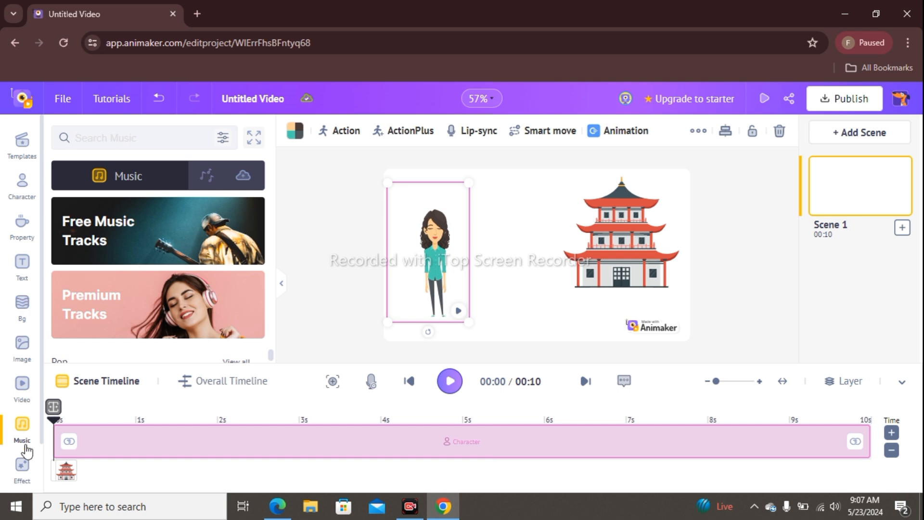
Step: Add the emoji reactions and colourful balloons screen effects to the scene and browse the other effects
{"action": "left_click", "coordinate": [24, 469]}
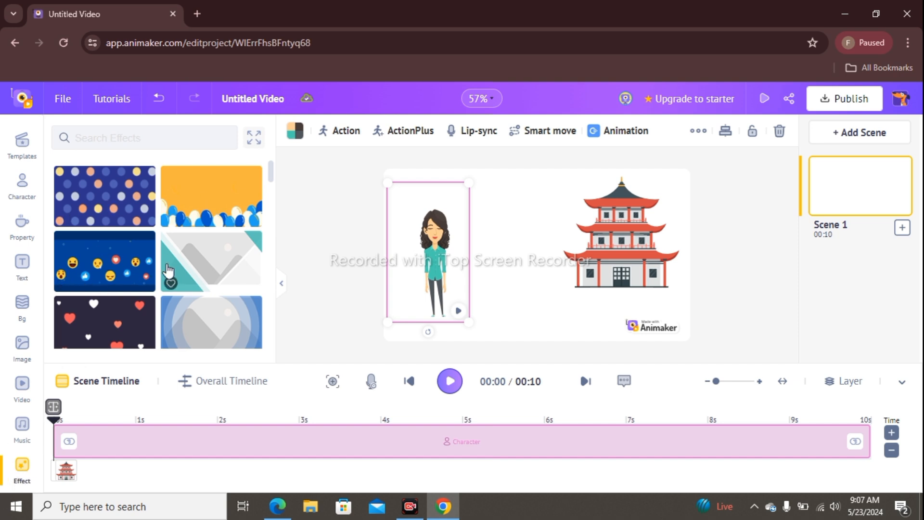
{"action": "left_click", "coordinate": [98, 266]}
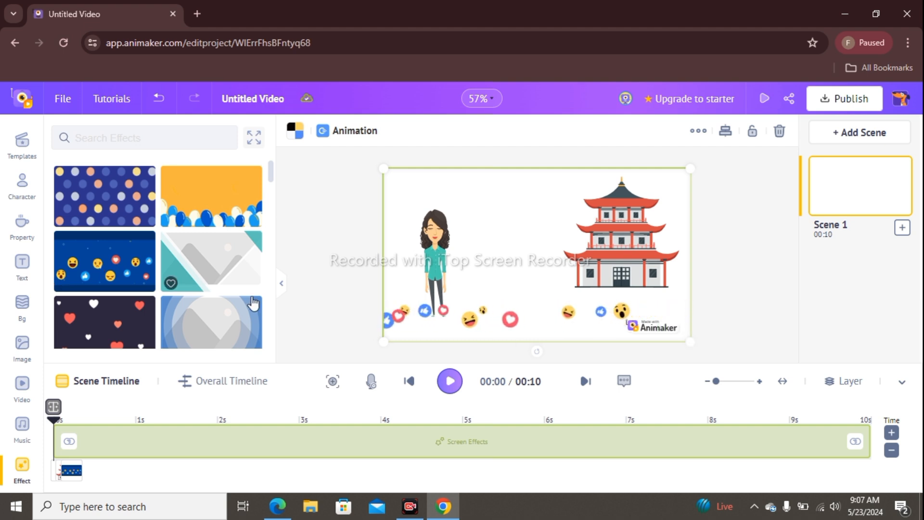
{"action": "left_click", "coordinate": [224, 199]}
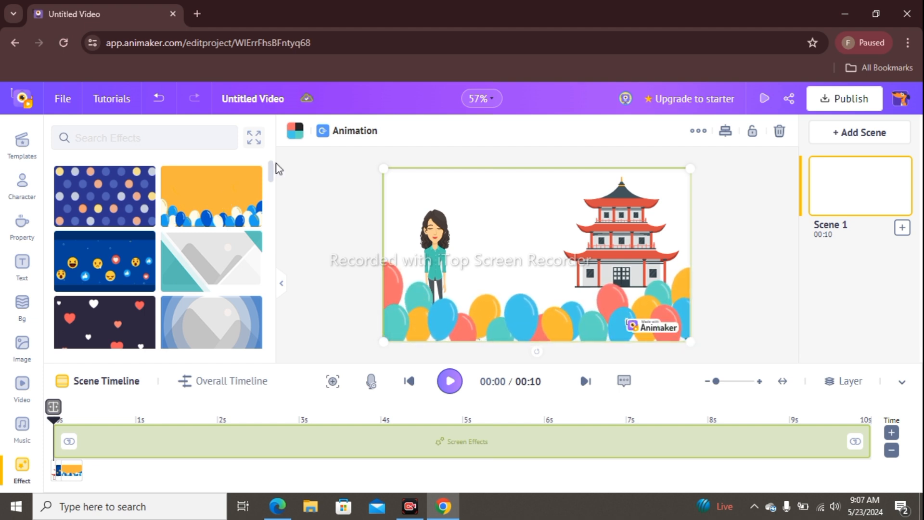
{"action": "left_click_drag", "start_coordinate": [269, 171], "coordinate": [271, 220]}
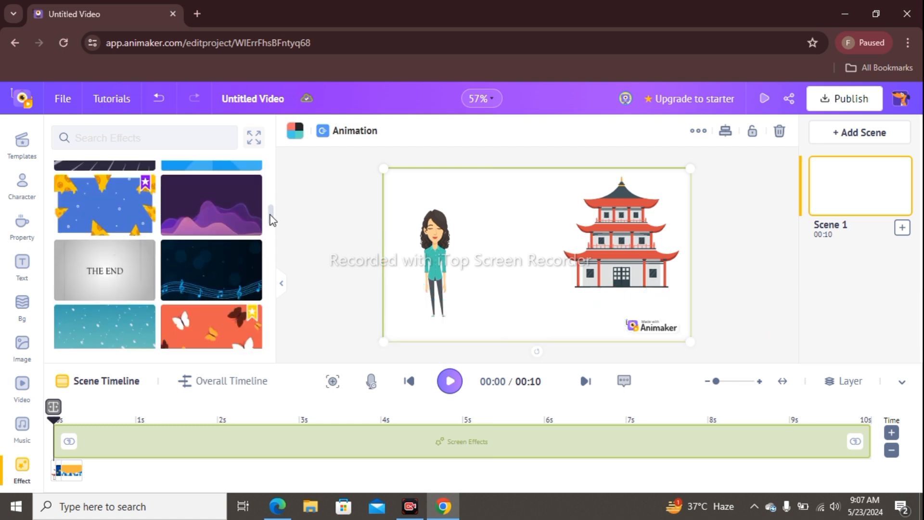
{"action": "left_click", "coordinate": [36, 455]}
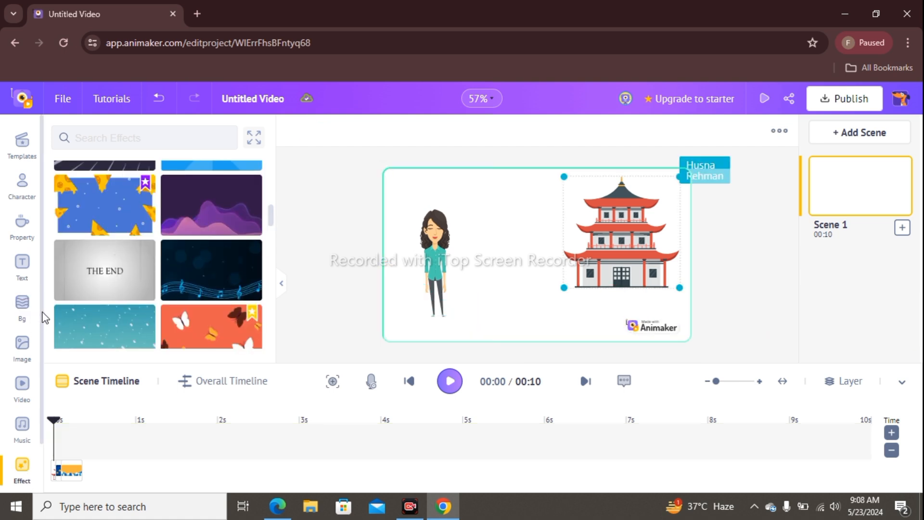
Step: Look over the uploaded files section and the additional apps and integrations
{"action": "scroll", "coordinate": [42, 332], "scroll_direction": "down", "scroll_amount": 3}
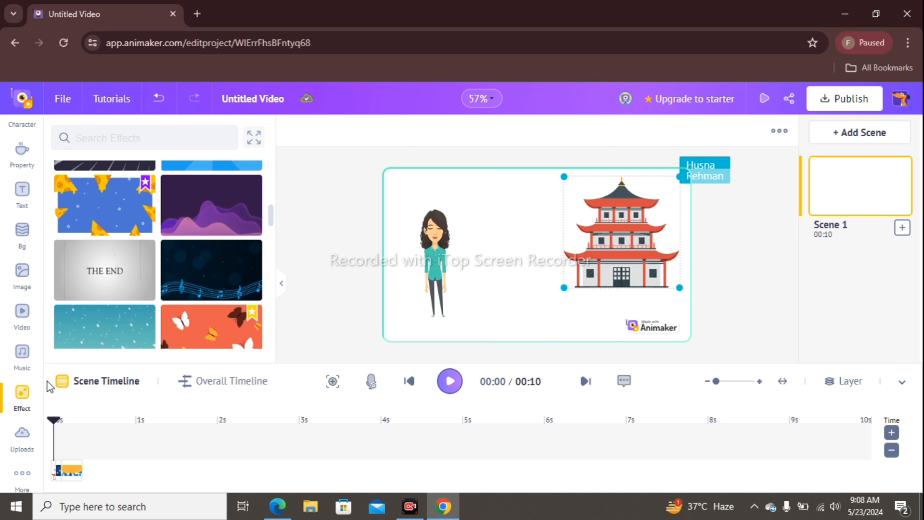
{"action": "left_click", "coordinate": [23, 454]}
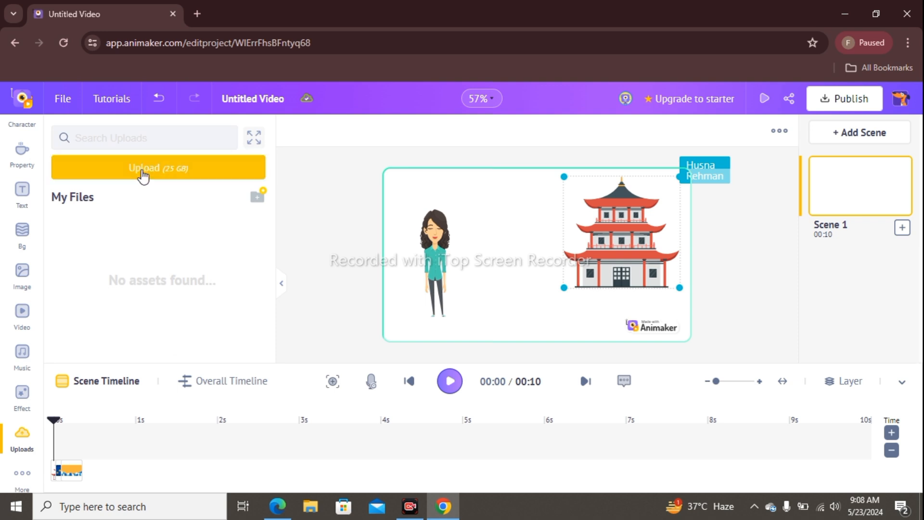
{"action": "left_click", "coordinate": [24, 478]}
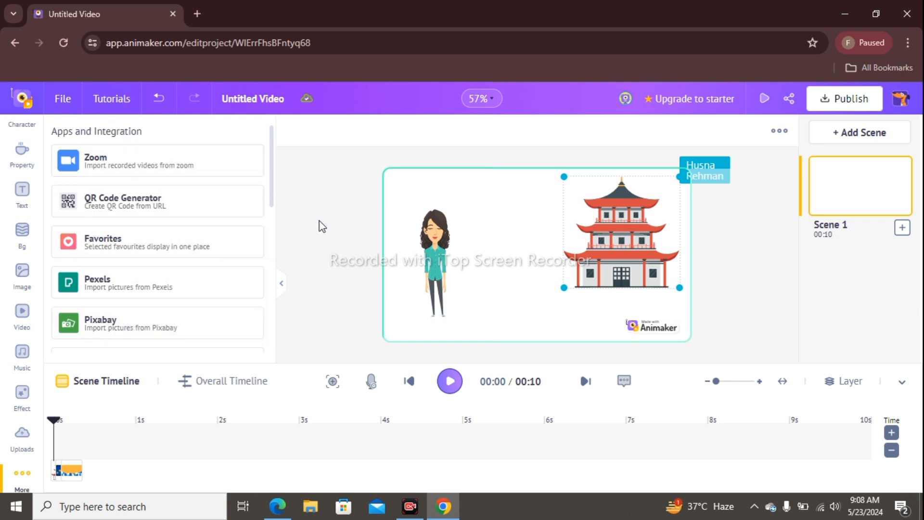
Step: Delete the pagoda from the scene and look over the publishing and download options
{"action": "left_click", "coordinate": [660, 231]}
{"action": "key", "text": "Delete"}
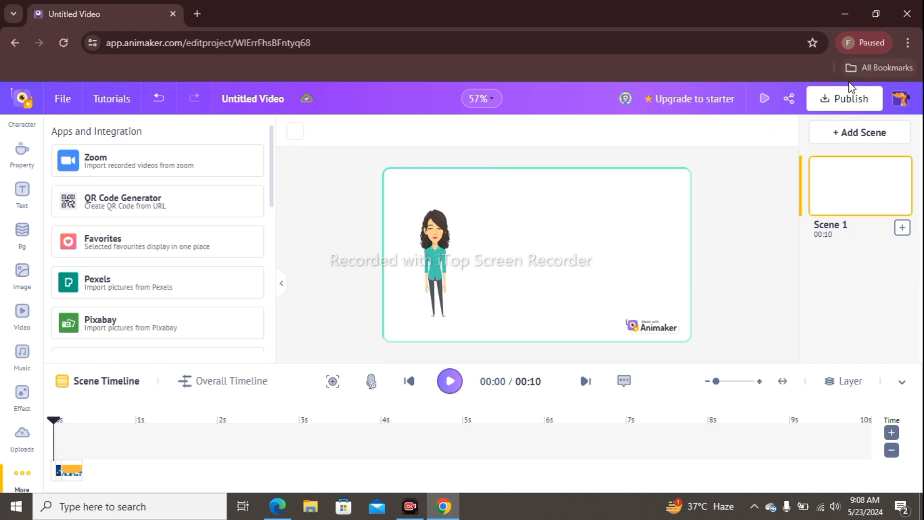
{"action": "left_click", "coordinate": [828, 102]}
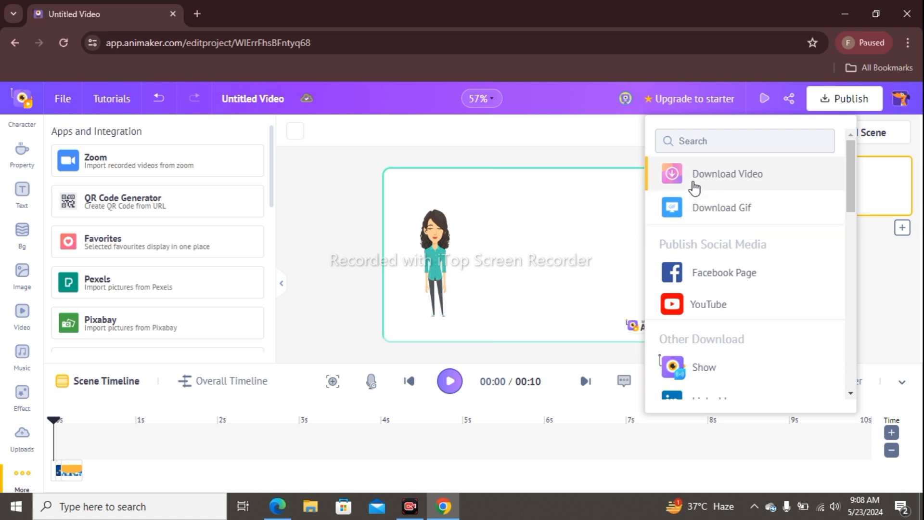
{"action": "left_click", "coordinate": [380, 248]}
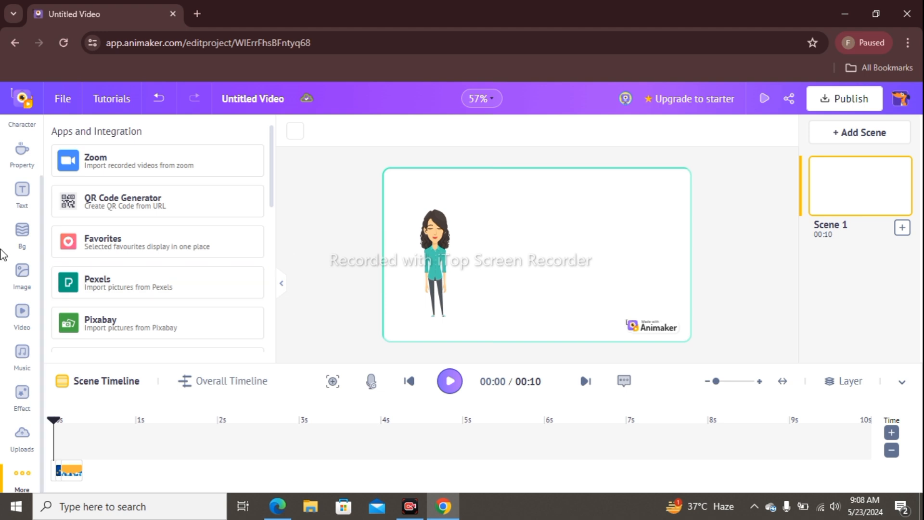
Step: Add a yellow square shape to the scene and shrink it to a small block beside the woman's legs
{"action": "left_click", "coordinate": [24, 158]}
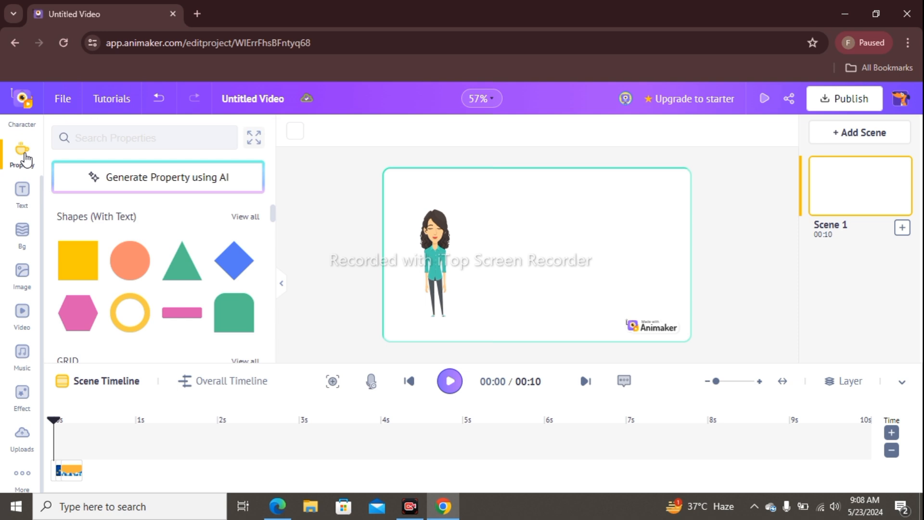
{"action": "left_click", "coordinate": [77, 272]}
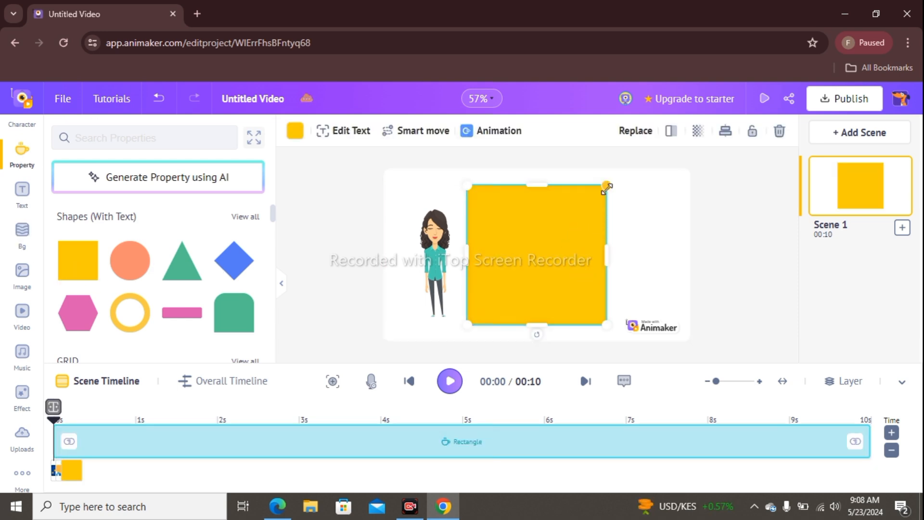
{"action": "left_click_drag", "start_coordinate": [608, 186], "coordinate": [516, 277]}
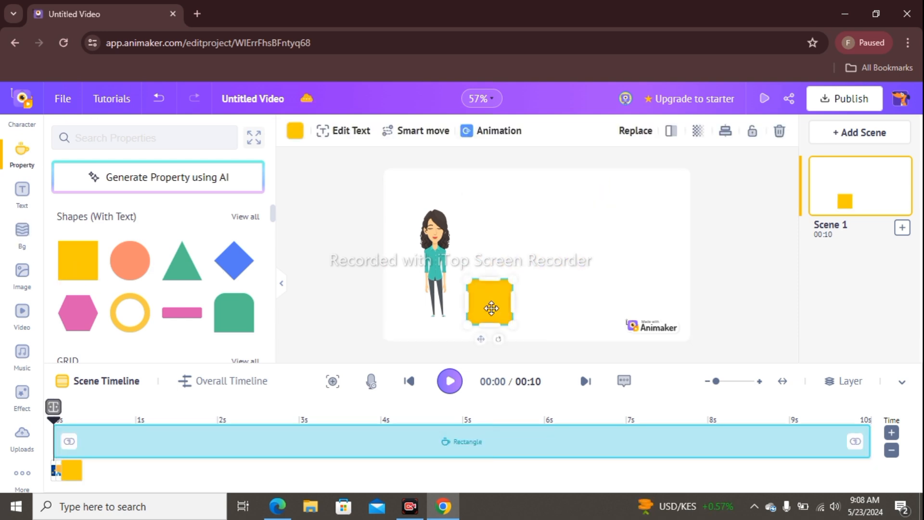